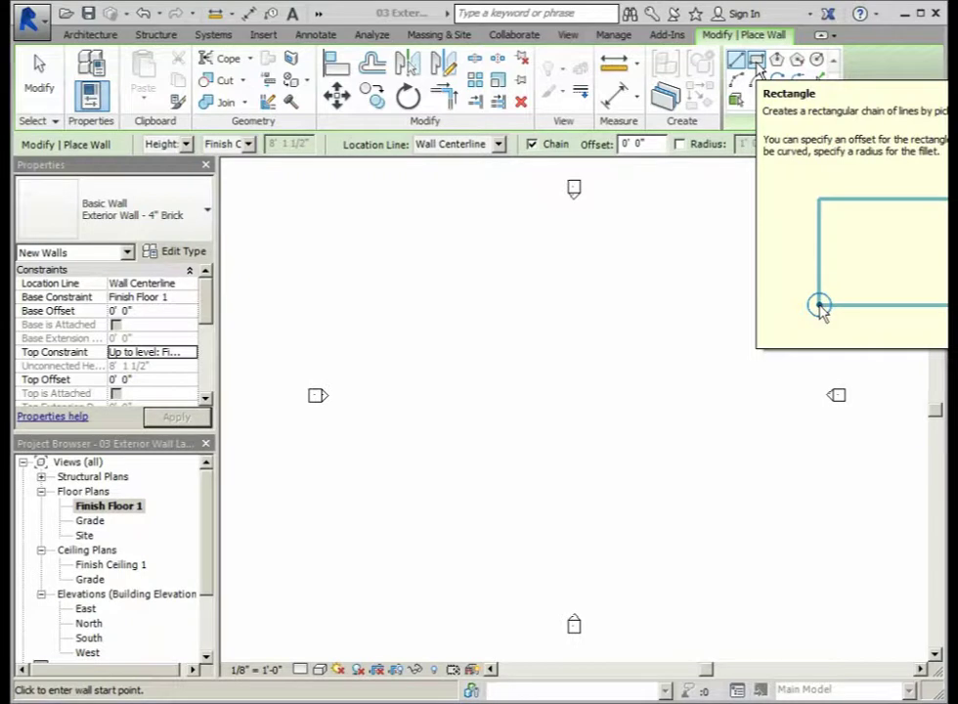
# Step: Draw a rectangle of 4" brick exterior walls about 33'-6" by 22'-0" on Finish Floor 1
pyautogui.click(758, 61)
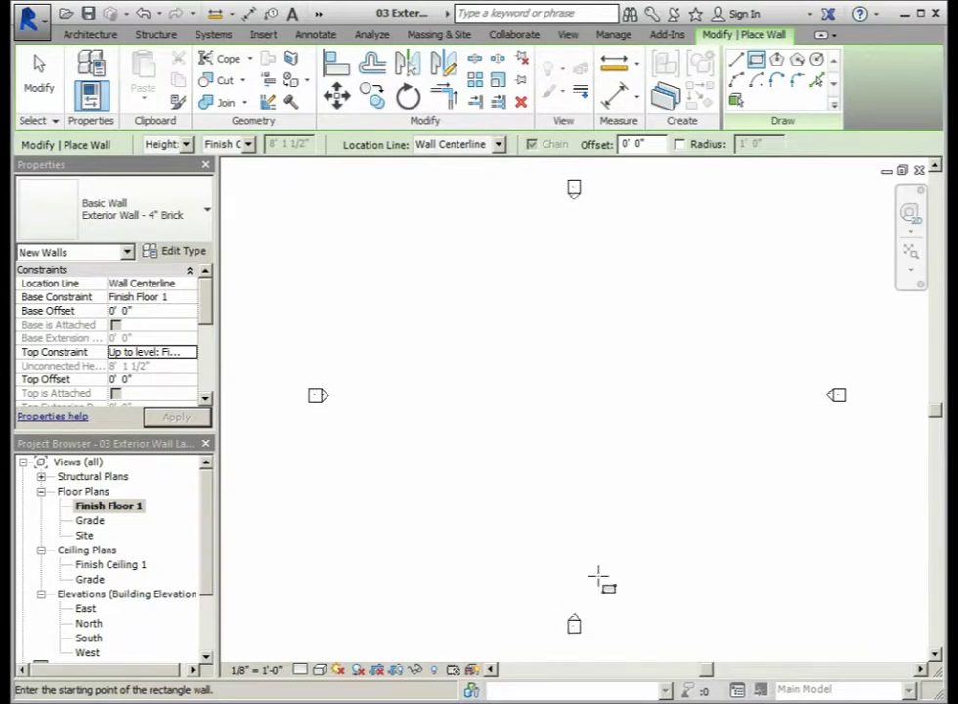
pyautogui.click(646, 328)
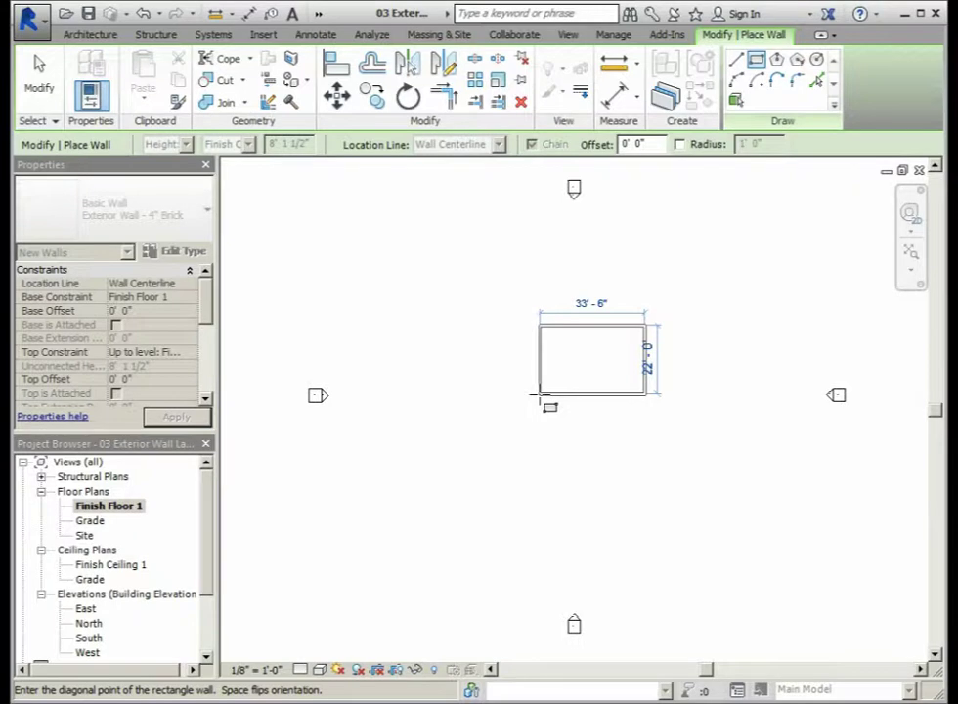
pyautogui.click(538, 395)
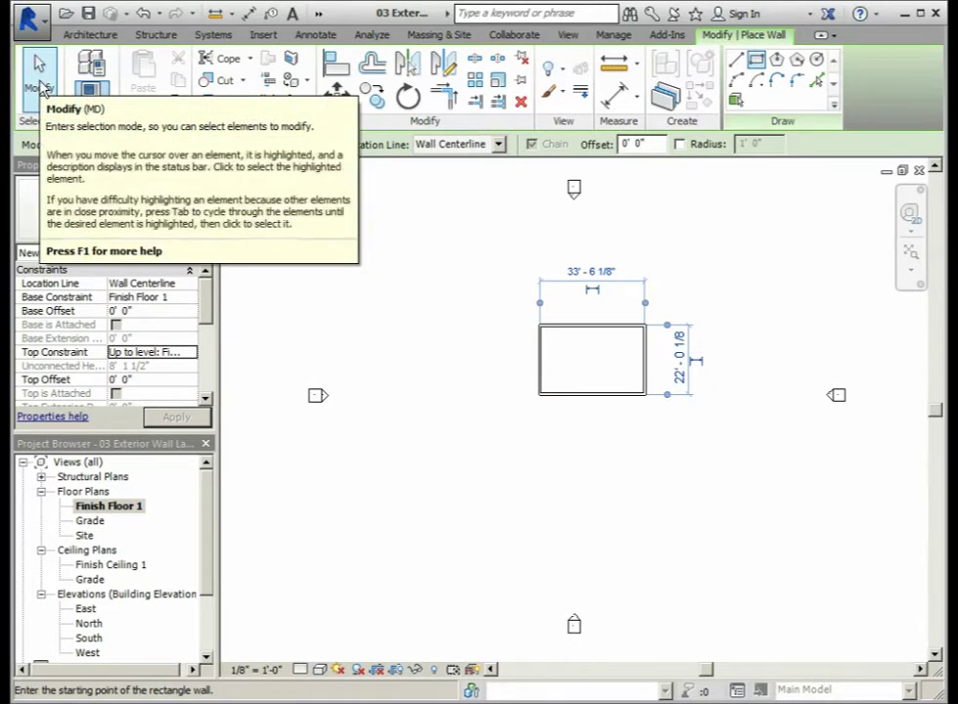
# Step: End wall placement, zoom to fit the wall rectangle with ZF, and select the top wall
pyautogui.click(42, 89)
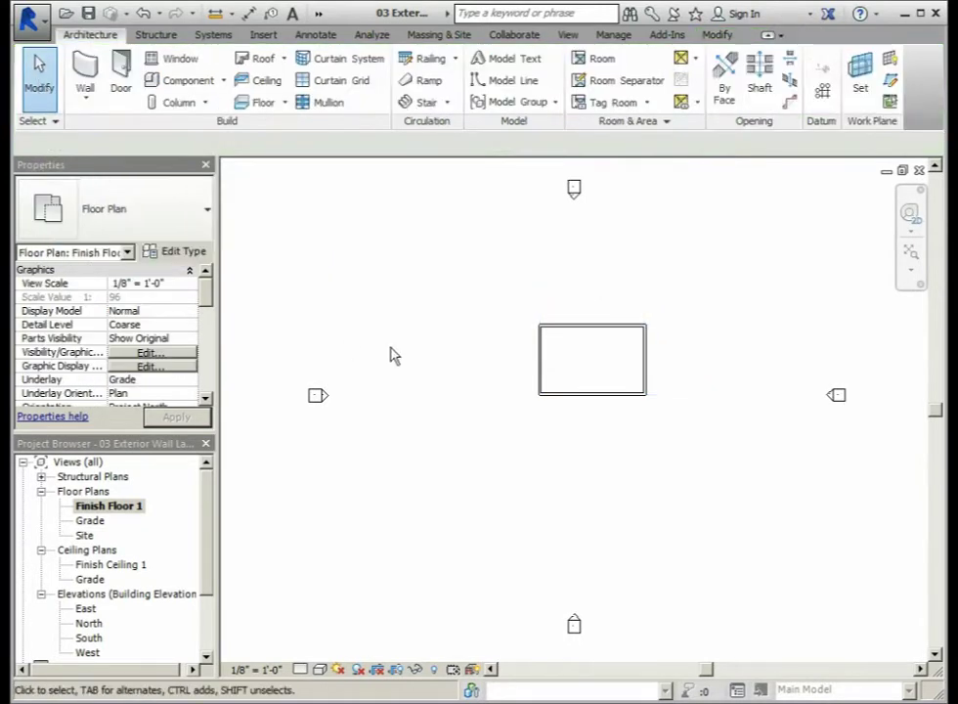
pyautogui.press('z')
pyautogui.press('f')
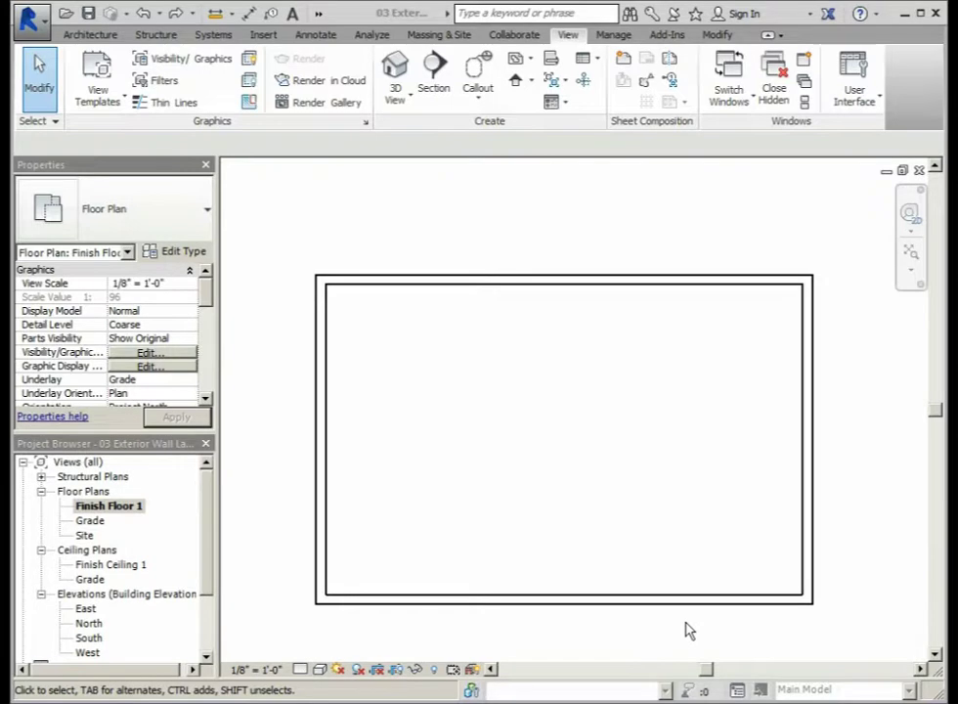
pyautogui.click(530, 292)
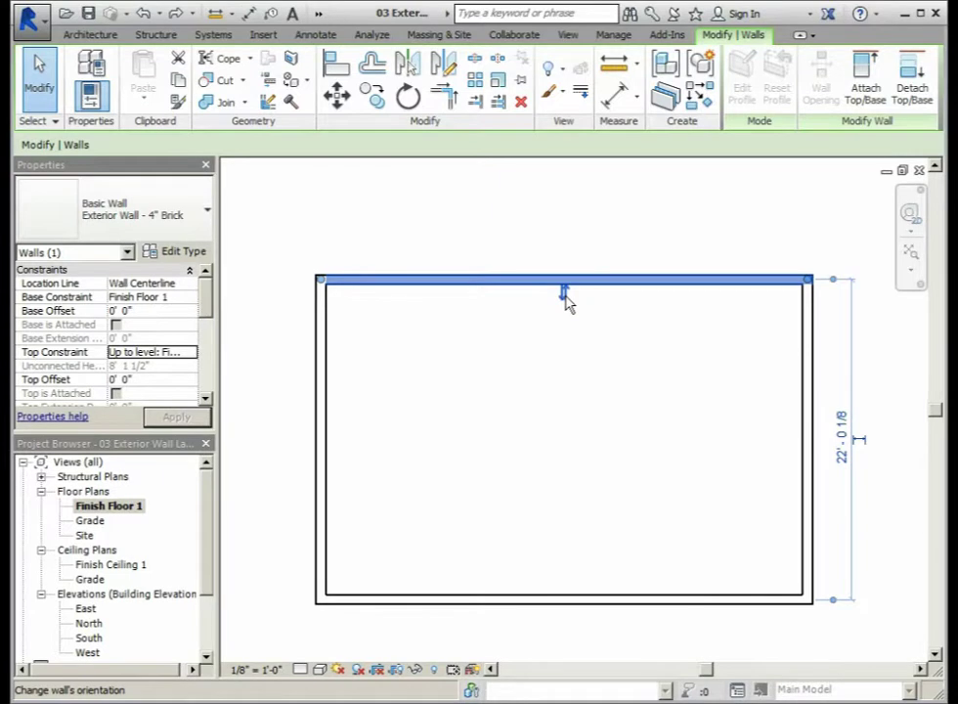
# Step: Flip the top, bottom and right walls so their brick faces point outward
pyautogui.click(565, 297)
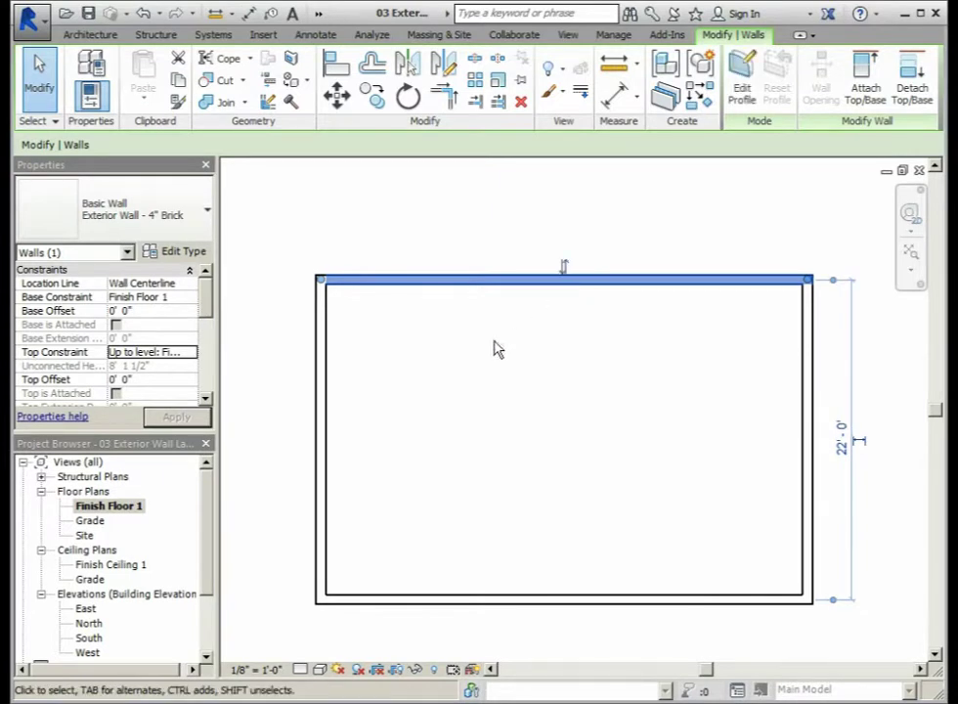
pyautogui.click(326, 360)
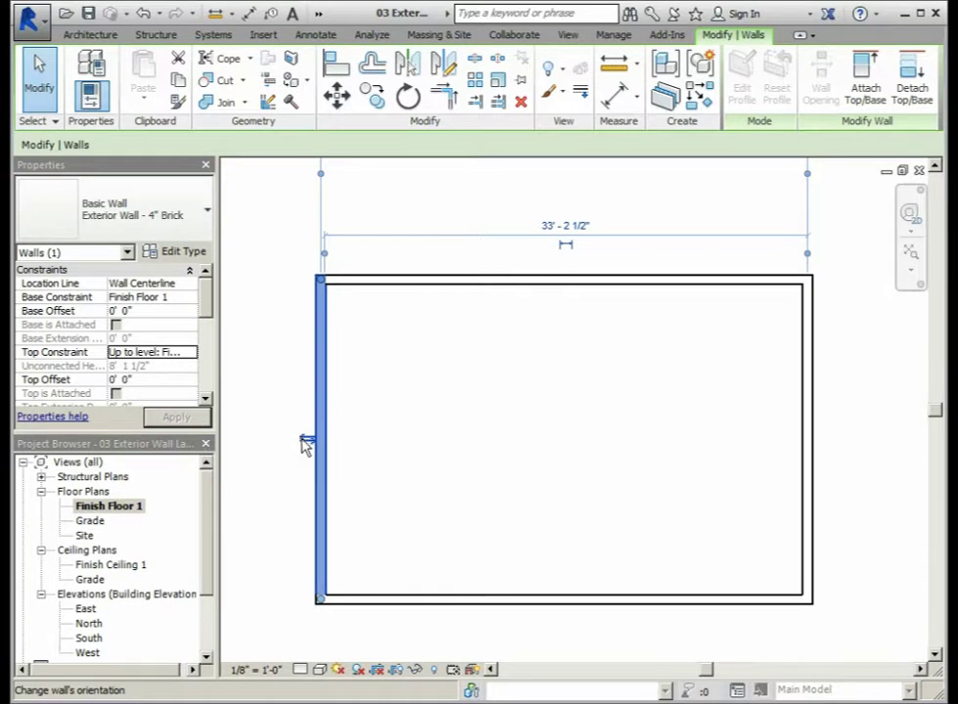
pyautogui.click(504, 599)
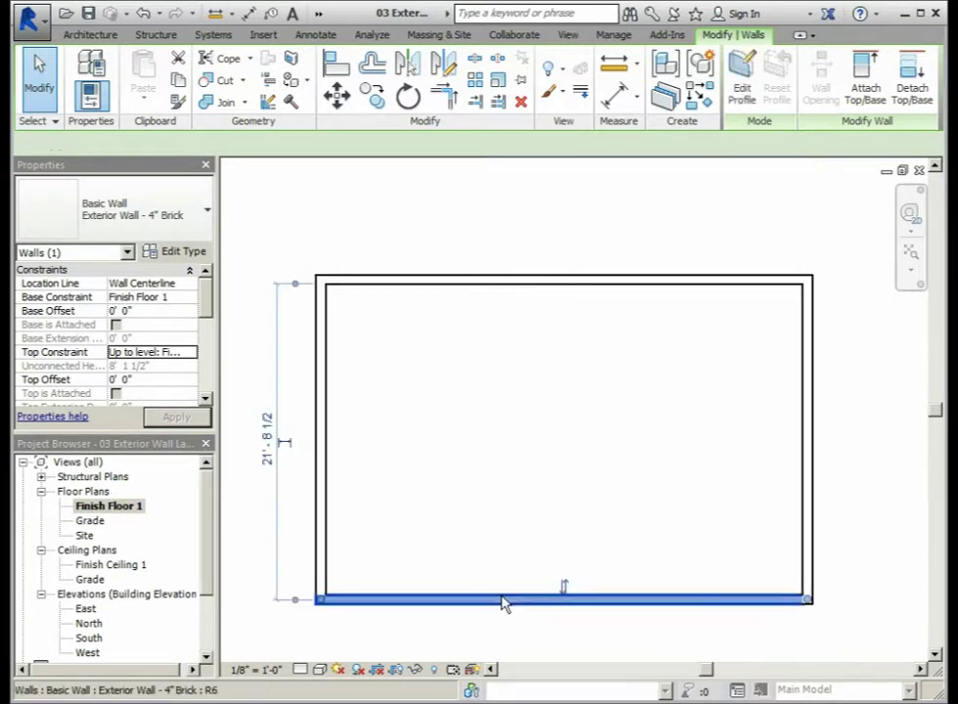
pyautogui.click(564, 587)
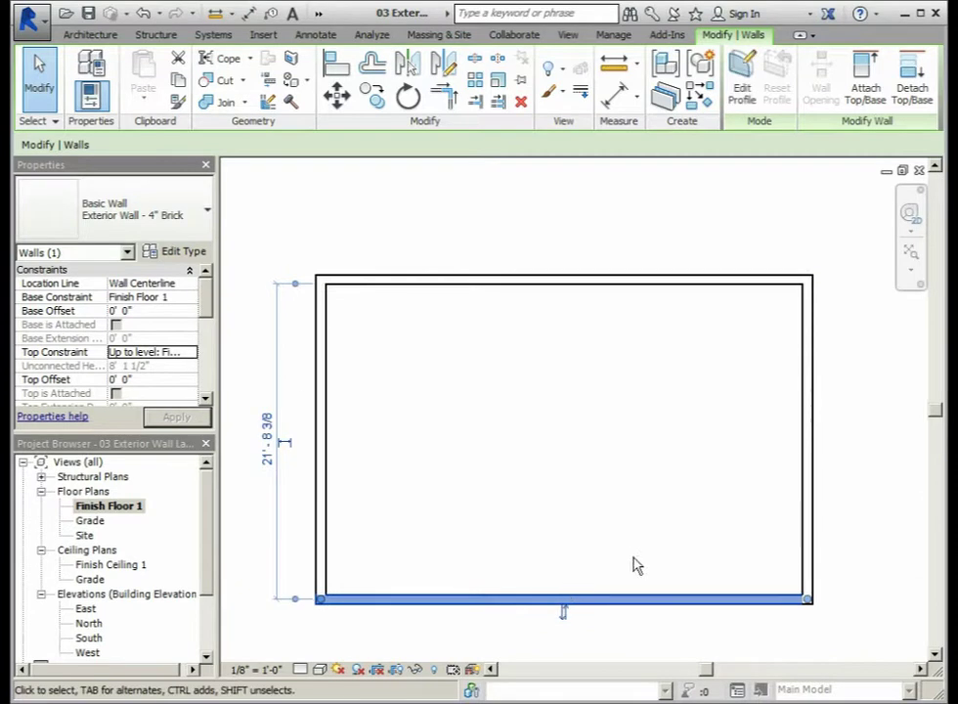
pyautogui.click(808, 491)
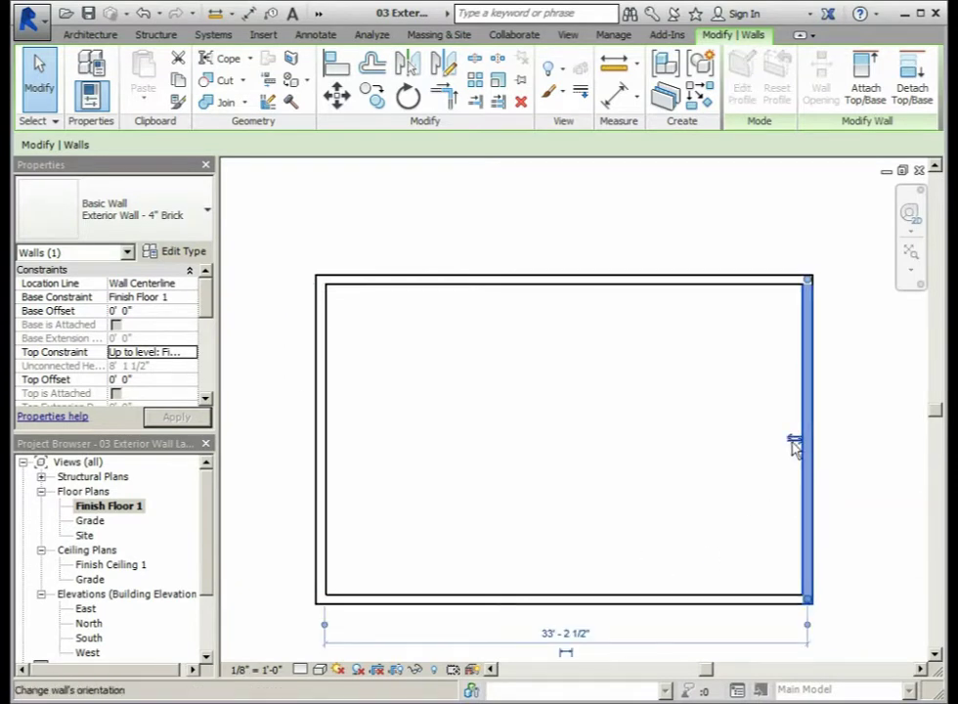
pyautogui.click(795, 443)
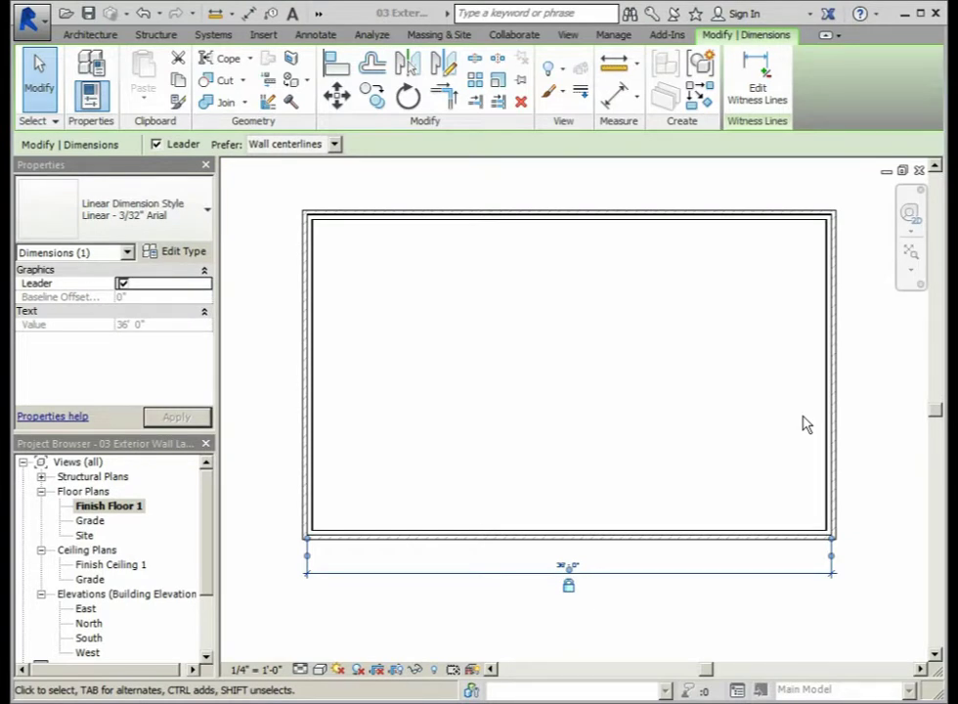
# Step: Select the top wall and snap the depth dimension's top witness line to the stud face
pyautogui.click(711, 223)
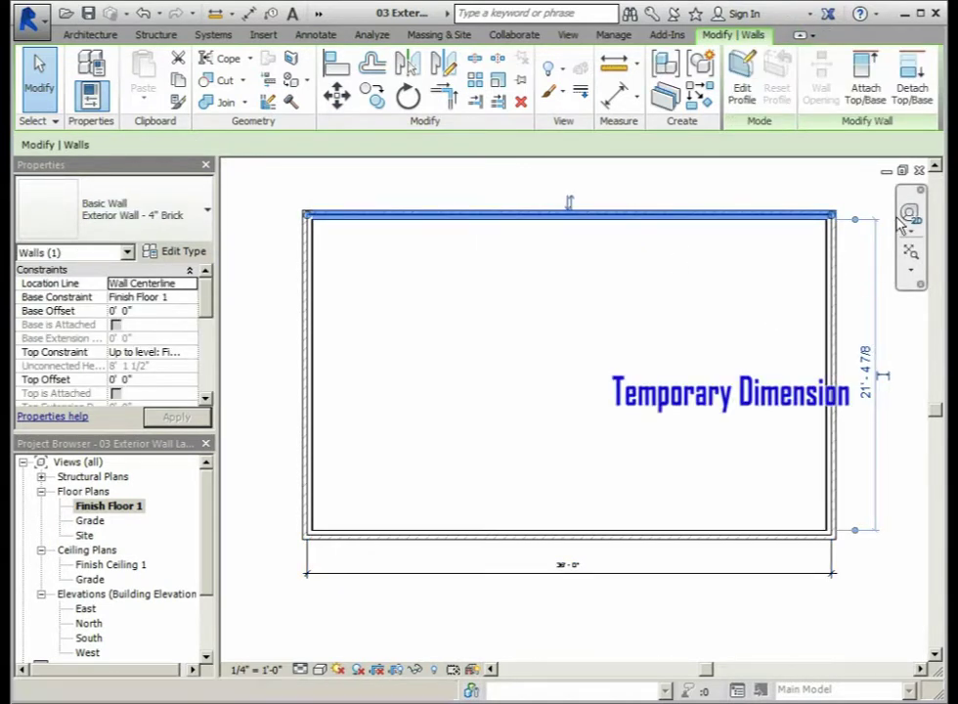
pyautogui.scroll(2, 864, 214)
pyautogui.scroll(5, 865, 214)
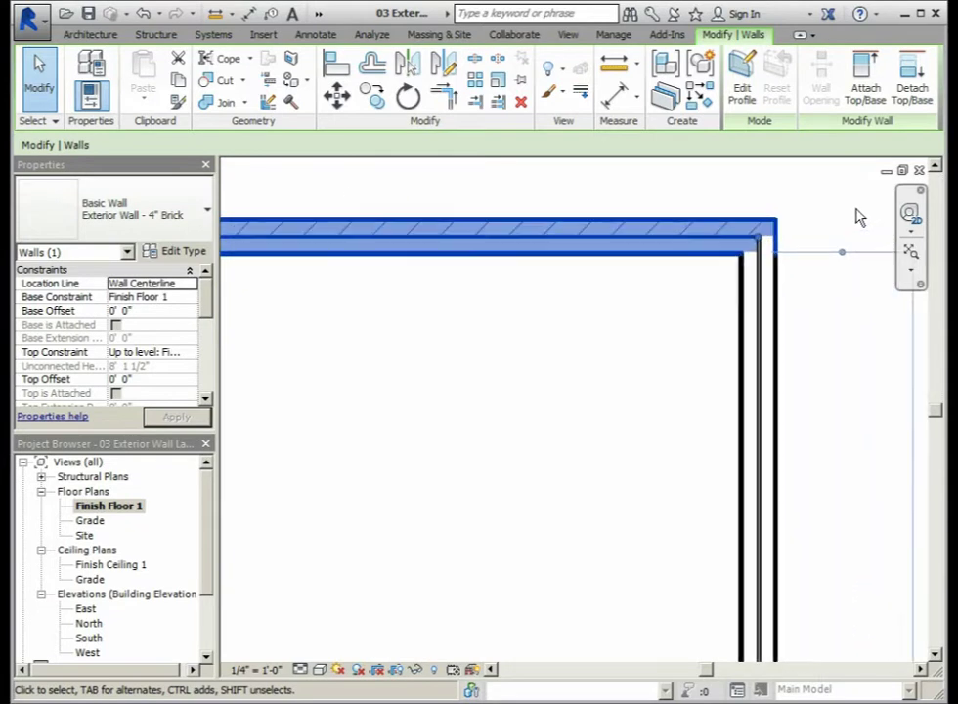
pyautogui.moveTo(843, 246); pyautogui.dragTo(710, 250, button='middle')
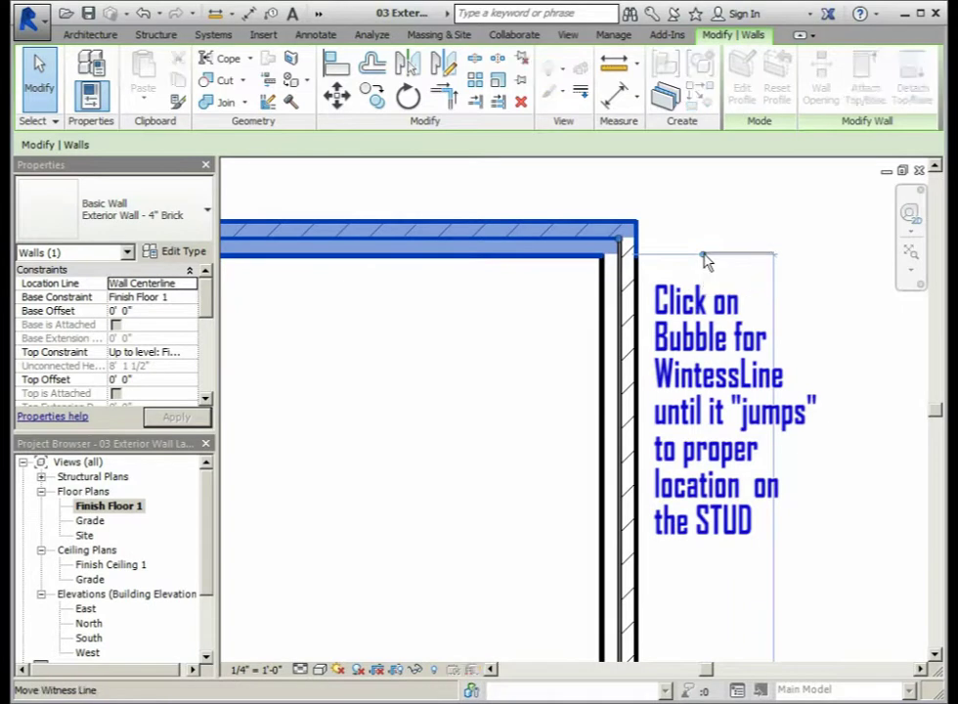
pyautogui.click(704, 255)
pyautogui.click(703, 247)
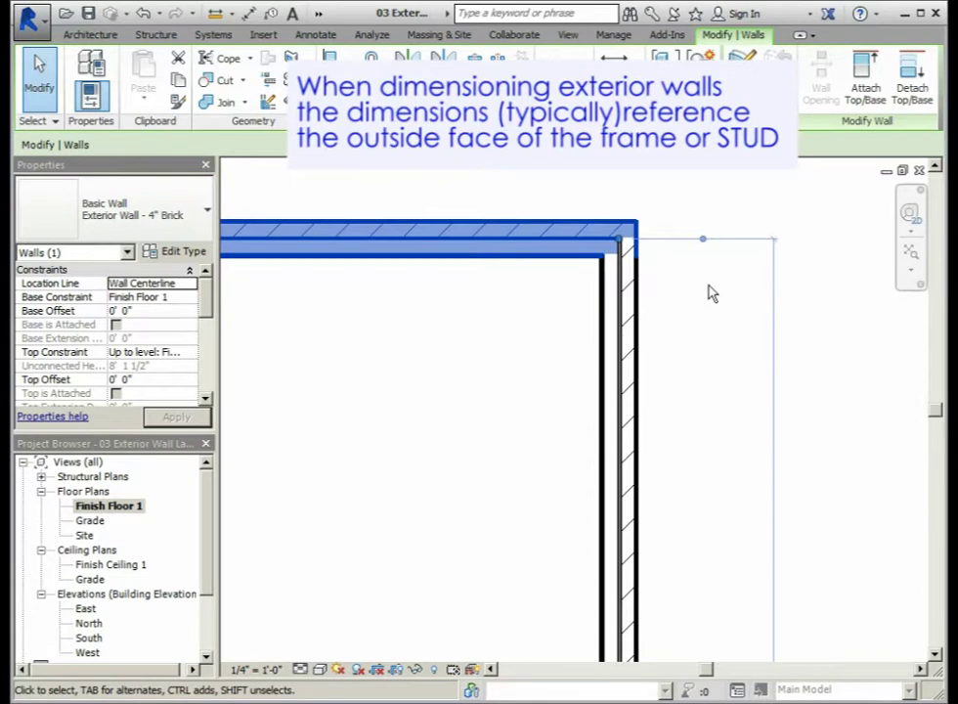
# Step: Snap the bottom witness line to the stud face, giving a 21'-11 7/8" depth
pyautogui.scroll(-3, 712, 293)
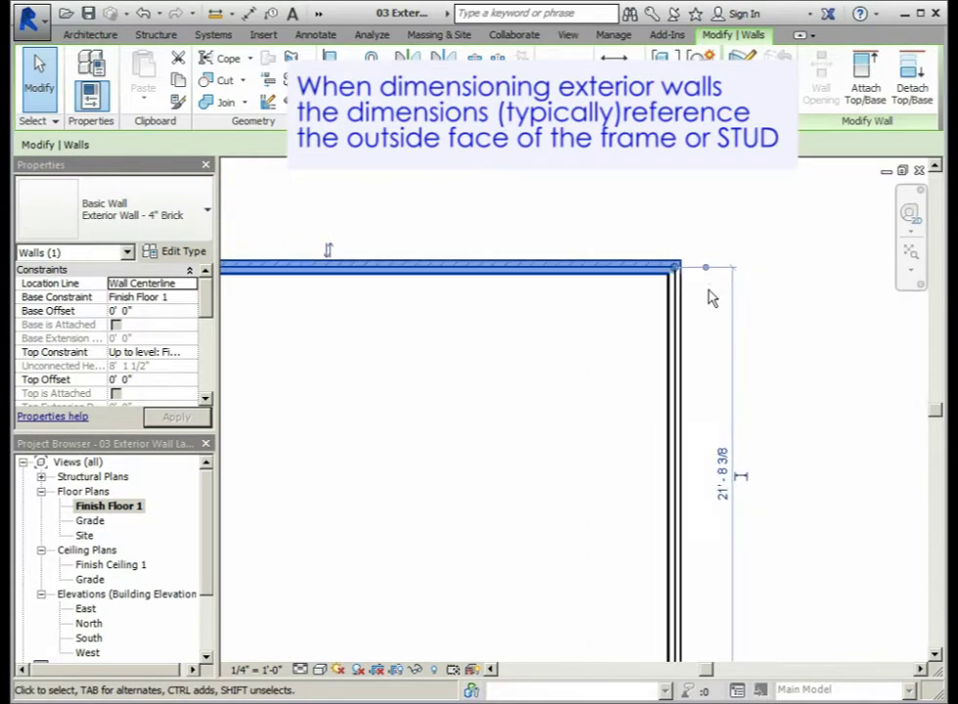
pyautogui.scroll(-2, 712, 299)
pyautogui.scroll(3, 715, 627)
pyautogui.scroll(3, 710, 606)
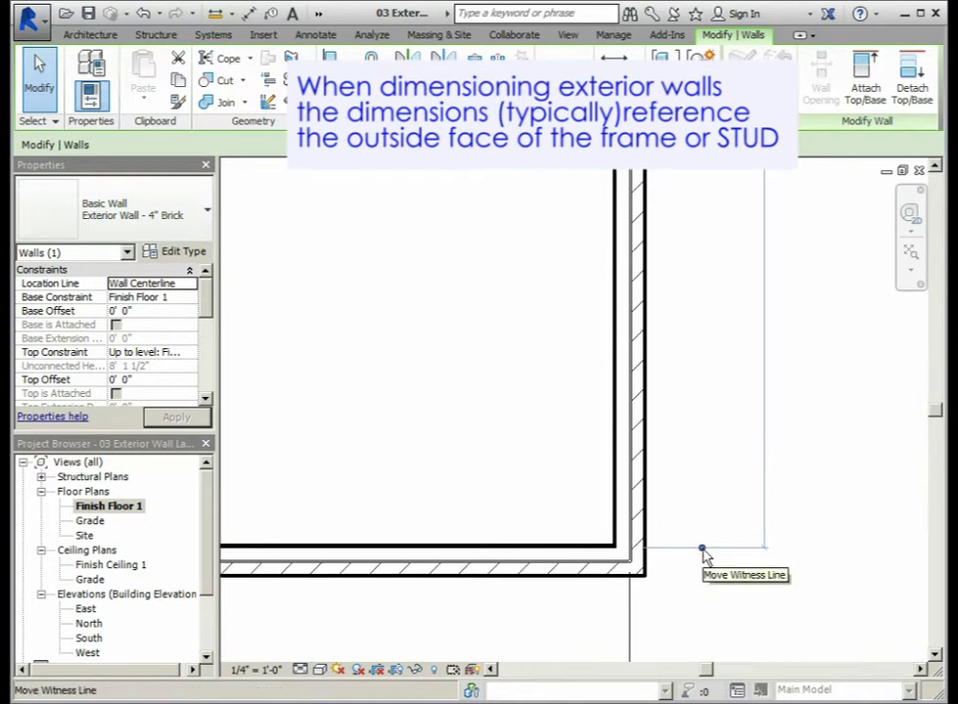
pyautogui.moveTo(706, 555); pyautogui.dragTo(702, 563)
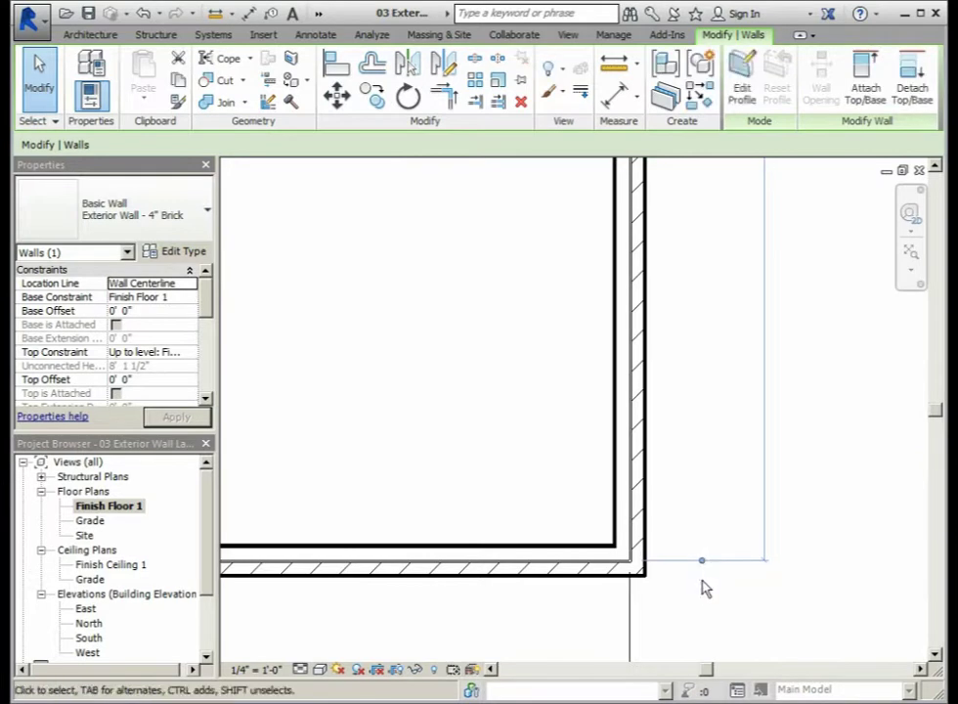
pyautogui.scroll(-1, 721, 536)
pyautogui.scroll(-2, 721, 529)
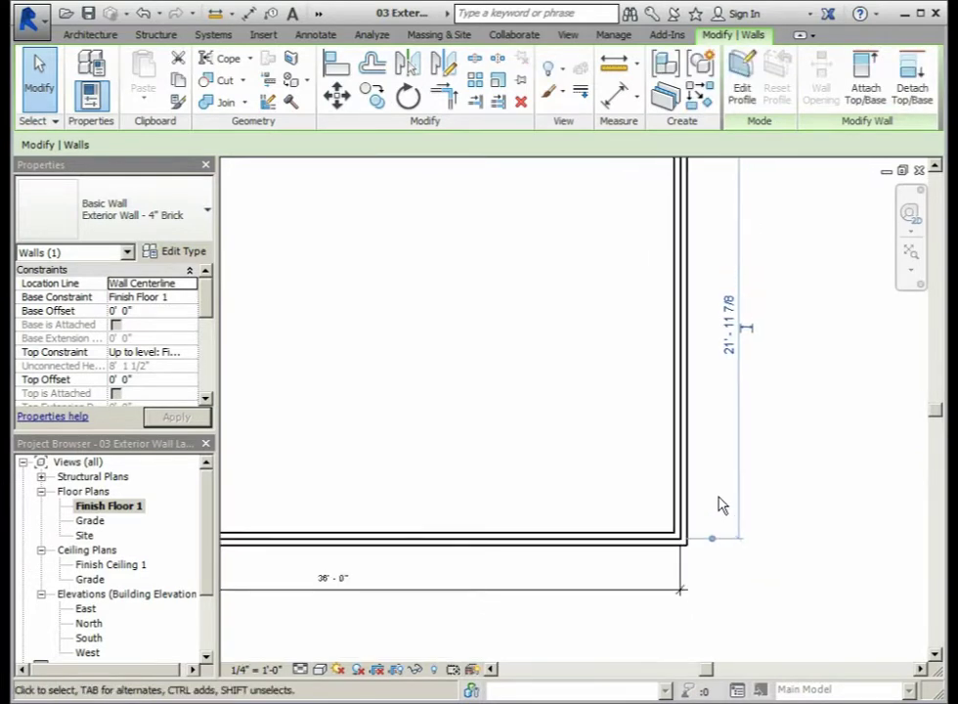
pyautogui.scroll(-2, 750, 327)
pyautogui.moveTo(751, 327); pyautogui.dragTo(743, 380, button='middle')
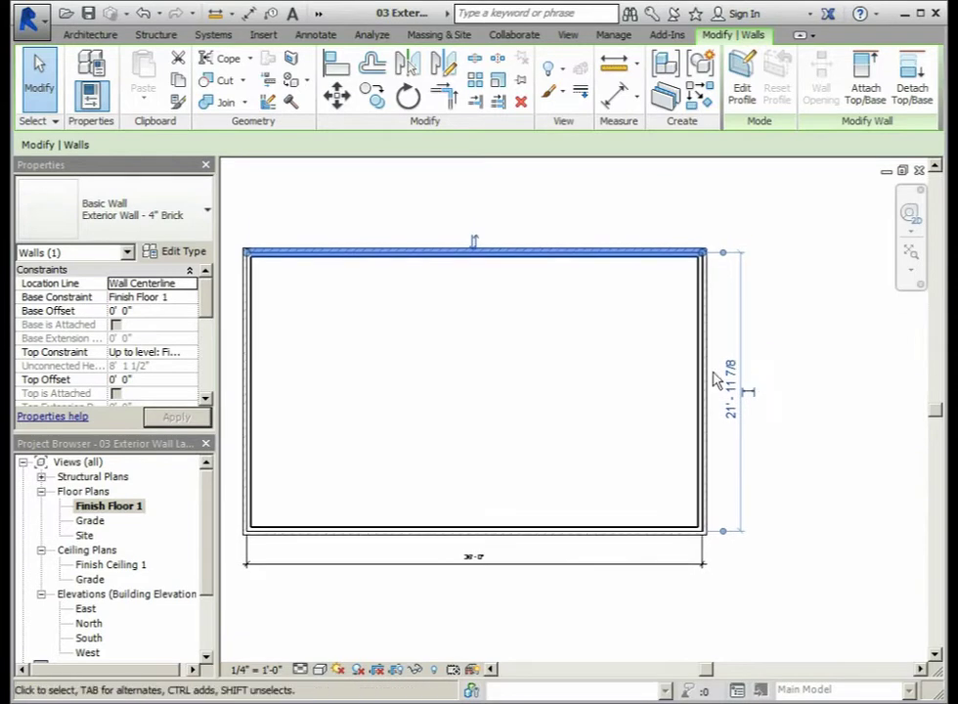
pyautogui.scroll(2, 746, 391)
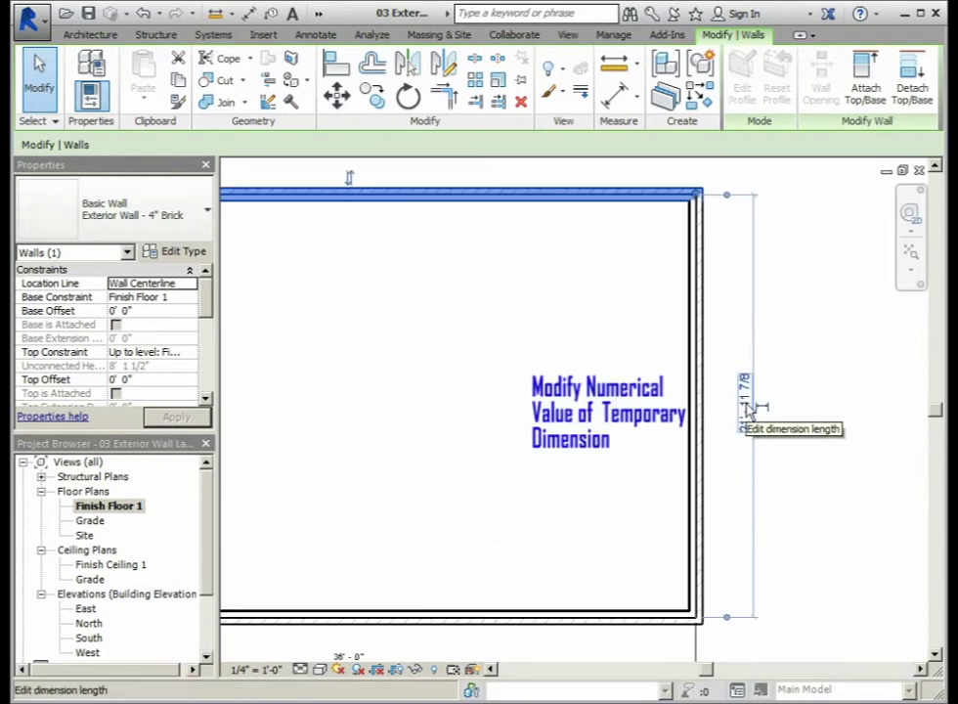
# Step: Change the vertical depth dimension to 24' to resize the enclosure
pyautogui.click(747, 409)
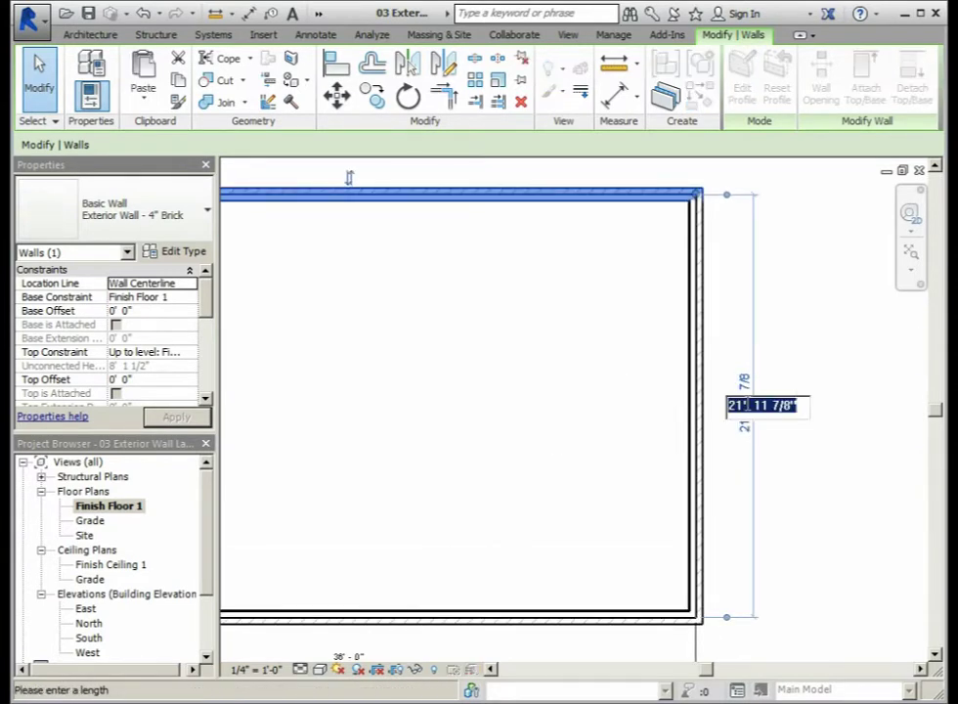
pyautogui.press('BackSpace')
pyautogui.write('24')
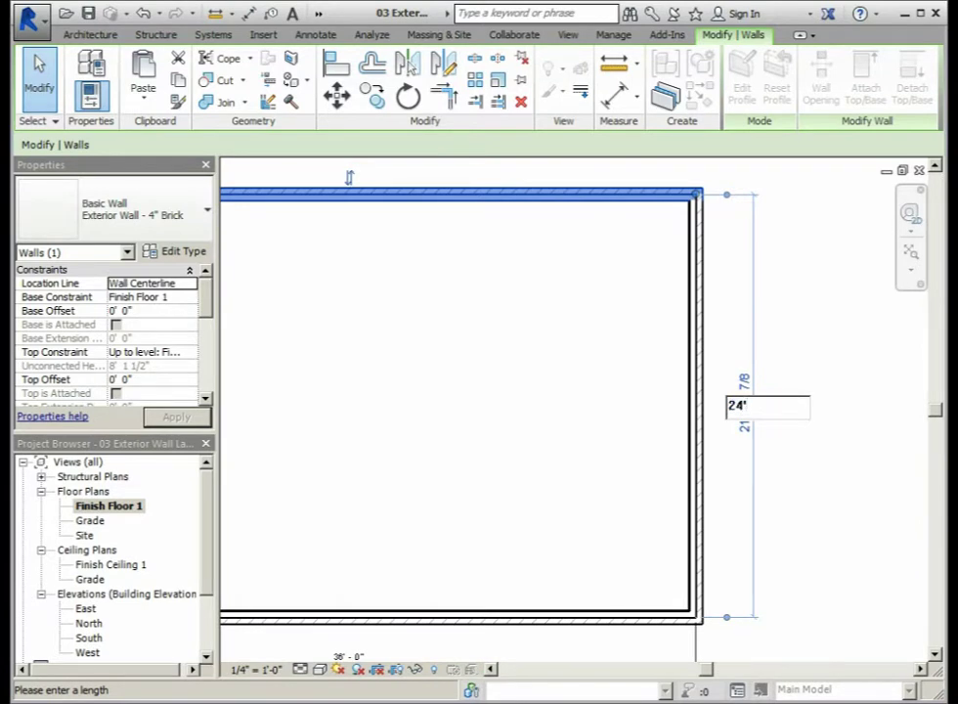
pyautogui.press('Return')
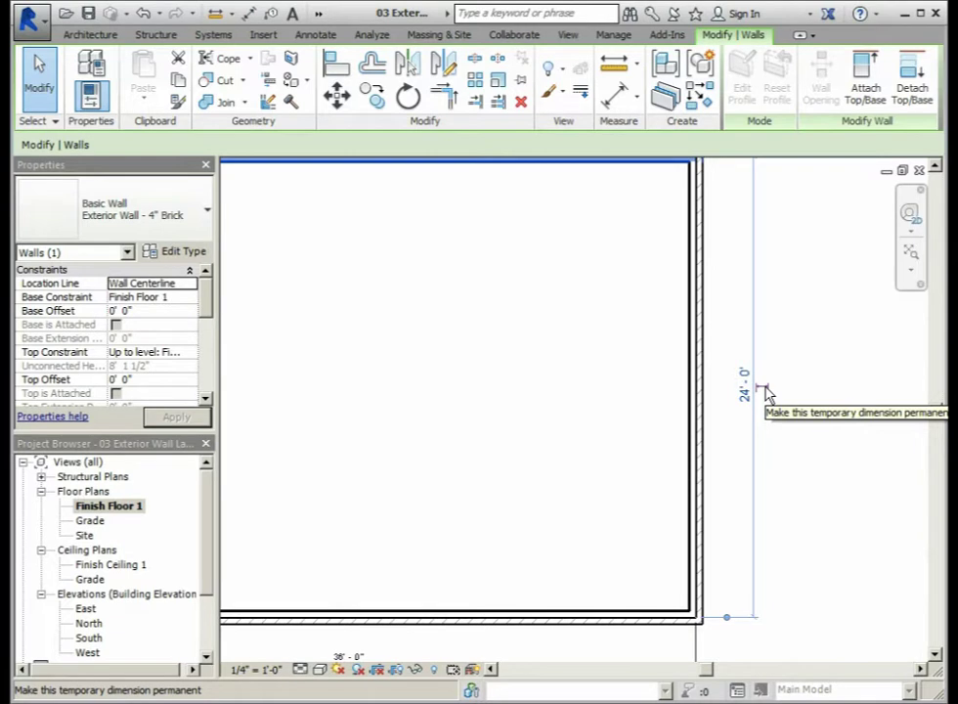
# Step: Make the 24'-0" depth dimension permanent and select it
pyautogui.click(766, 390)
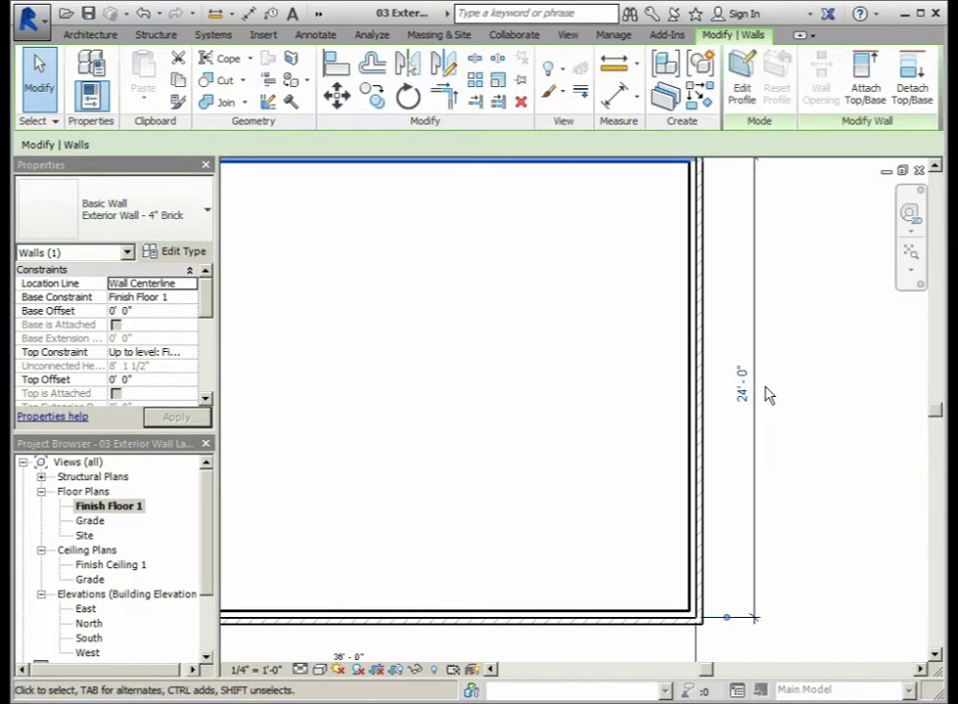
pyautogui.click(826, 401)
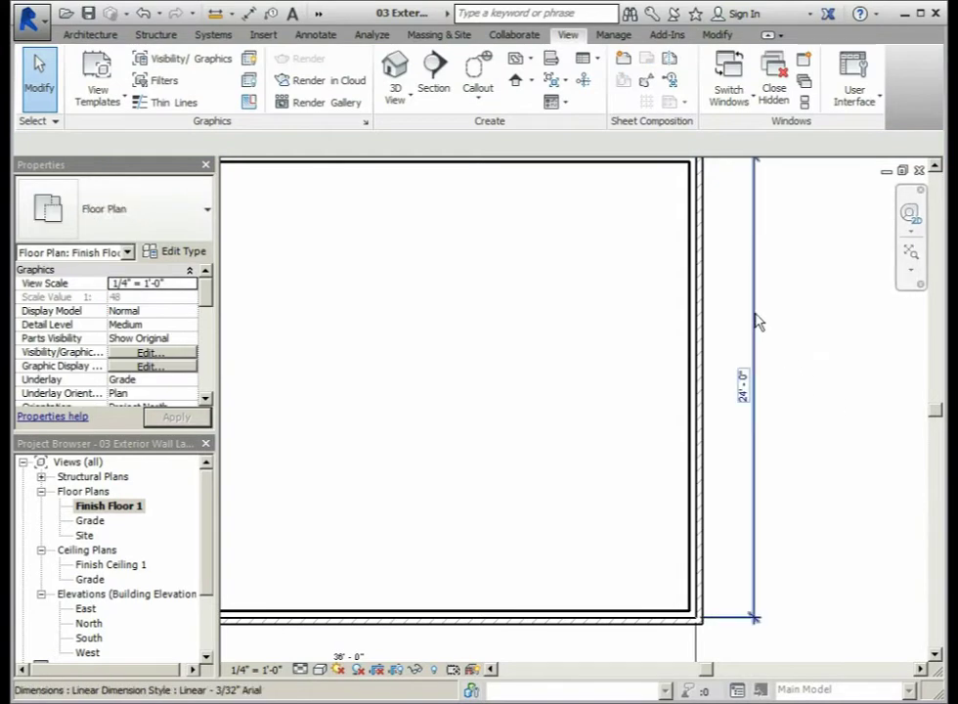
pyautogui.click(754, 319)
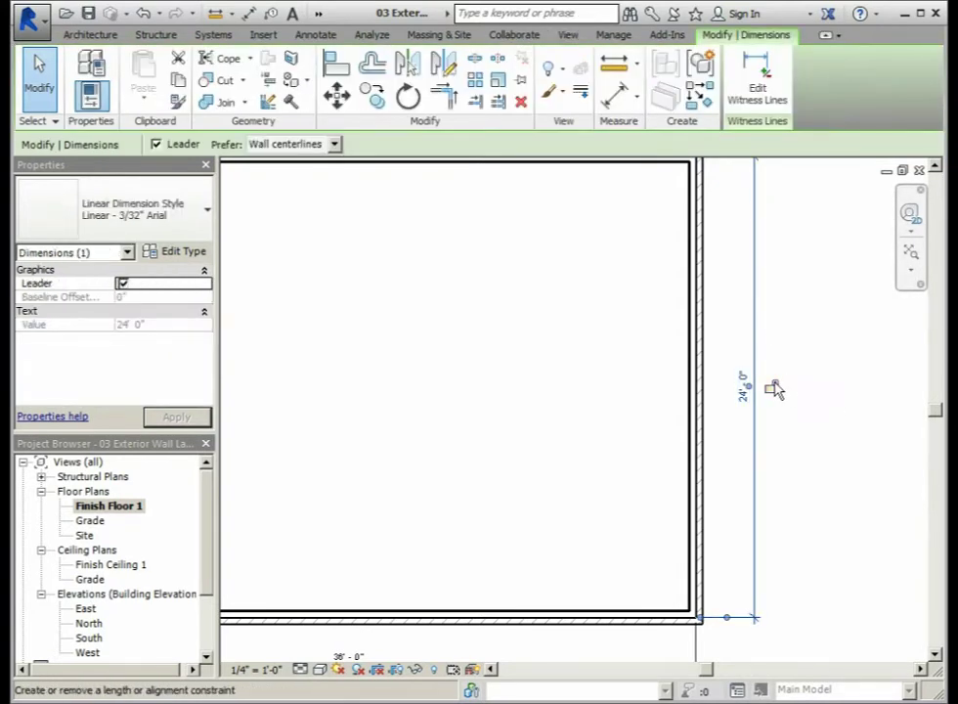
pyautogui.scroll(-3, 843, 392)
pyautogui.scroll(2, 762, 368)
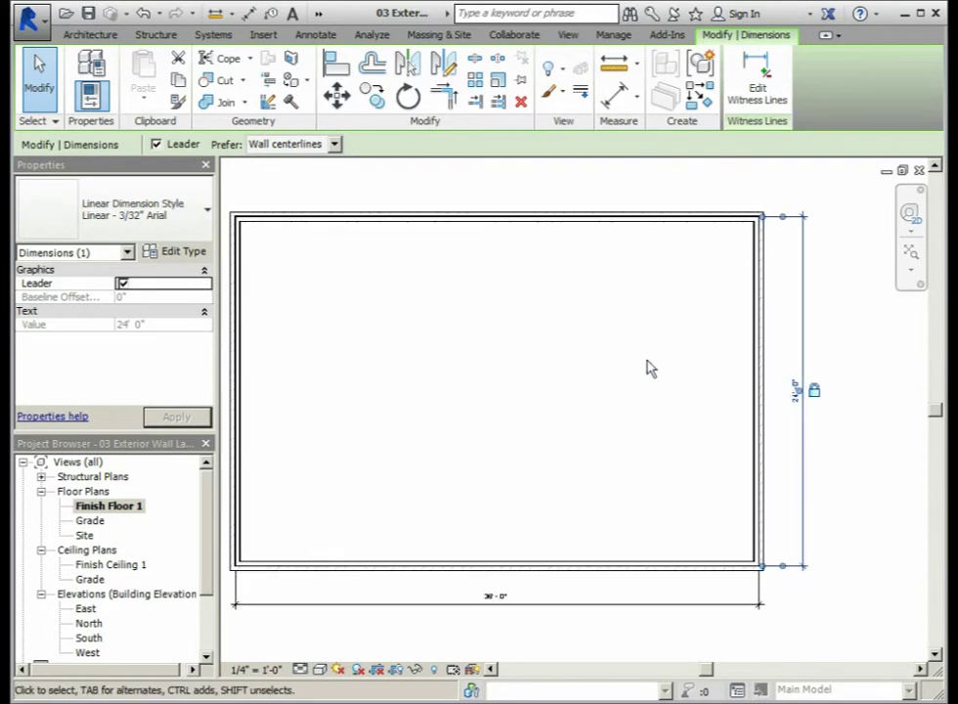